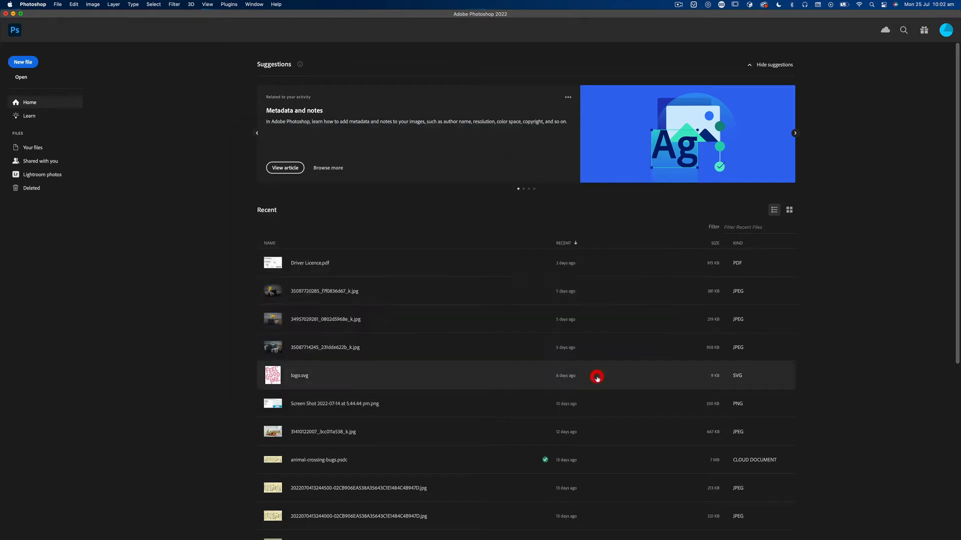
- Create a new 1920 x 1080 px document at 72 pixels/inch in RGB Color with a white background
click(58, 5)
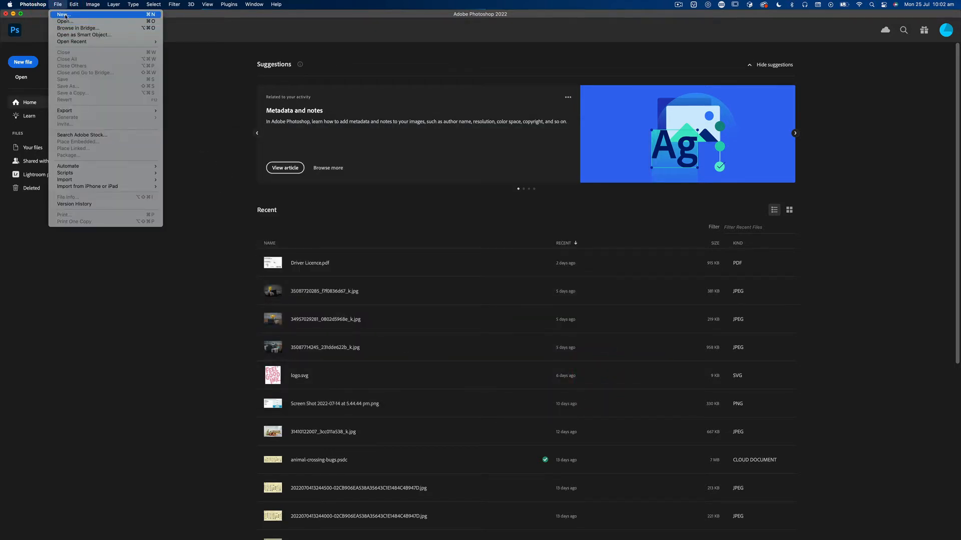
click(65, 16)
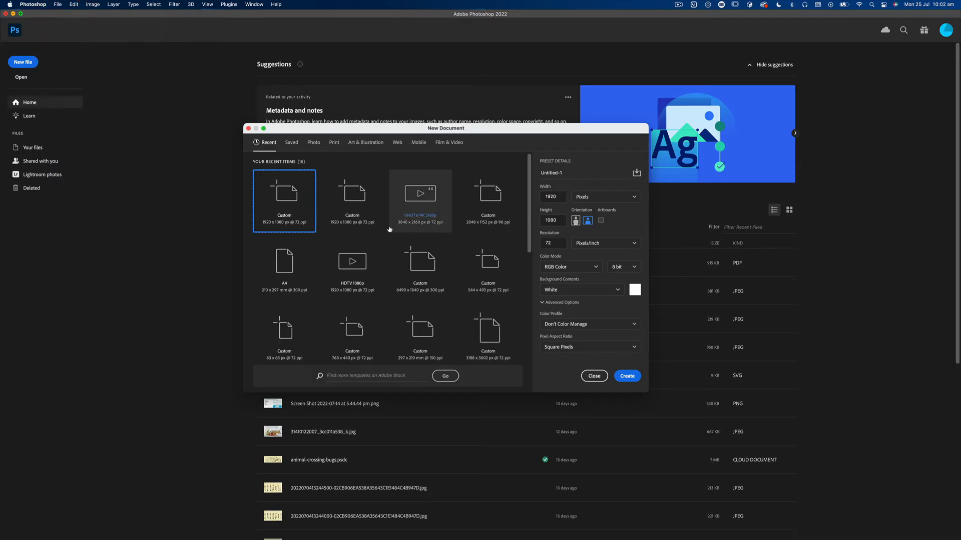
click(559, 199)
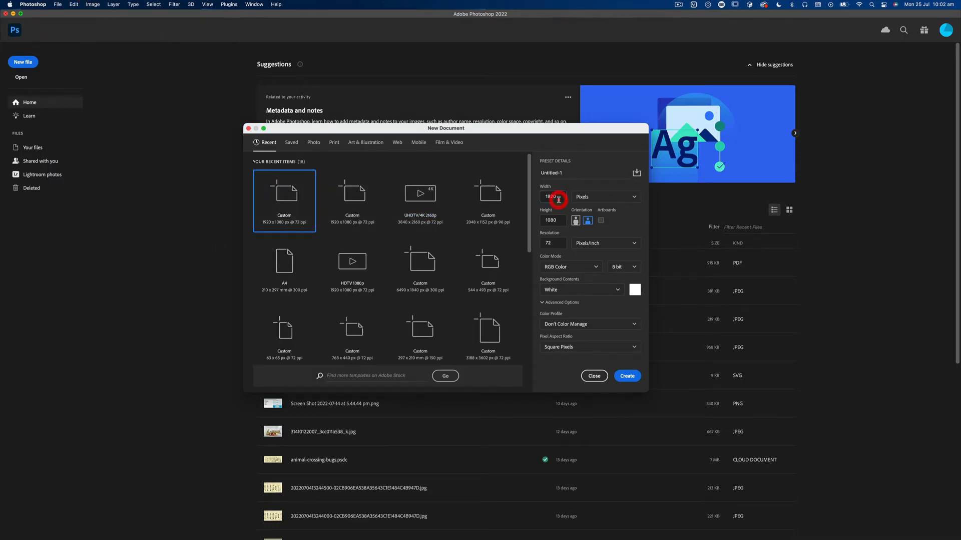
click(558, 221)
key(Tab)
click(626, 377)
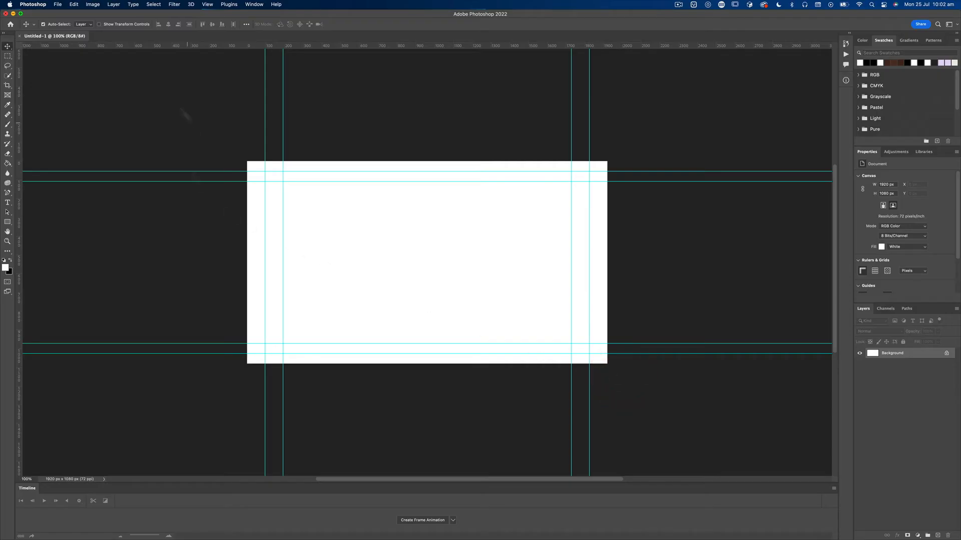
click(58, 5)
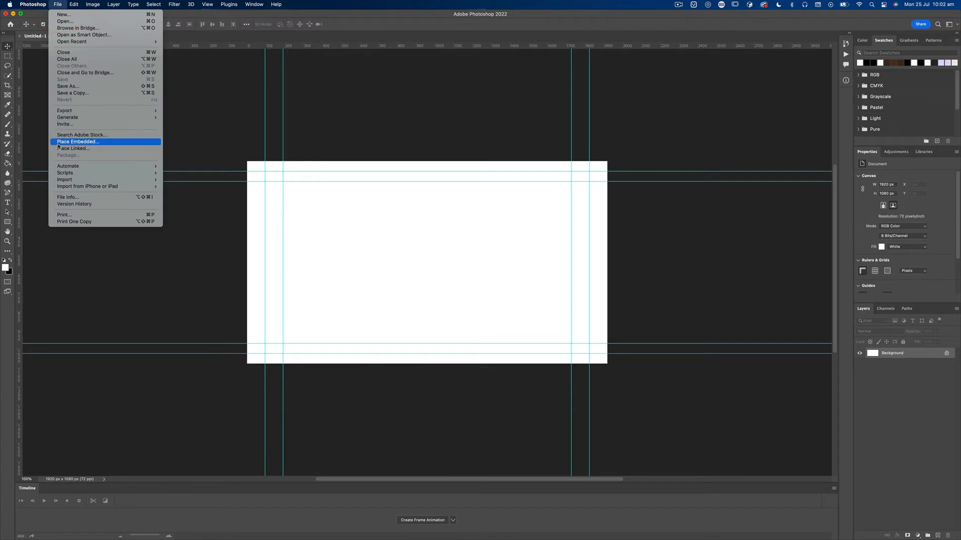
click(108, 142)
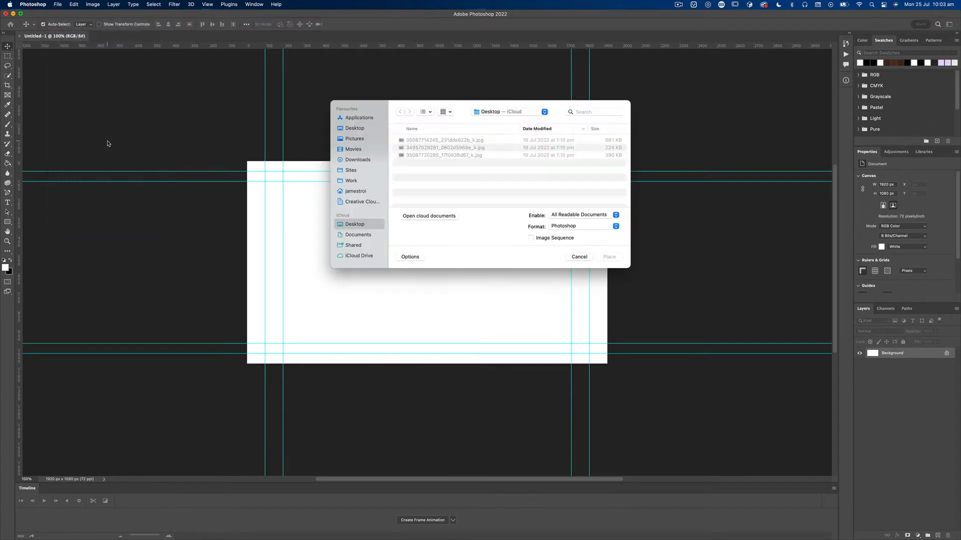
double_click(444, 142)
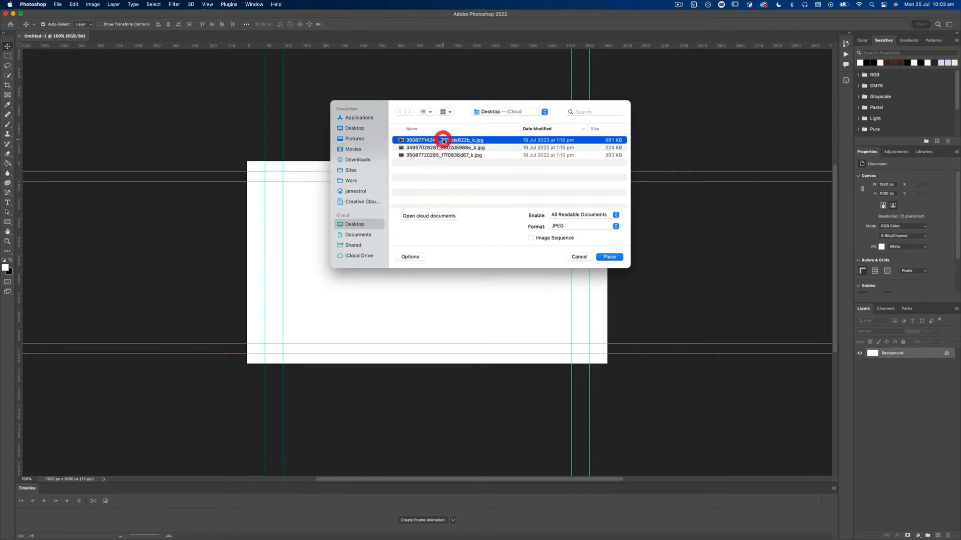
key(space)
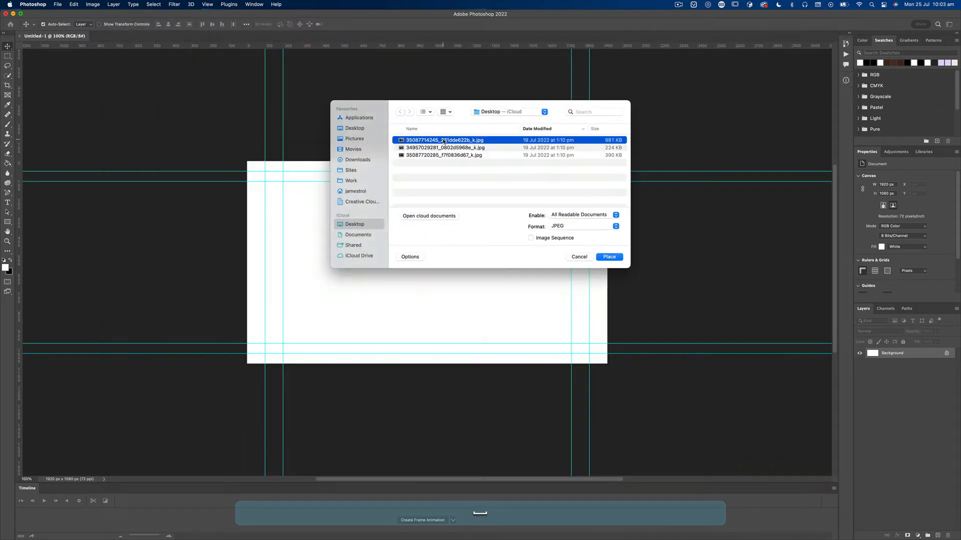
key(Return)
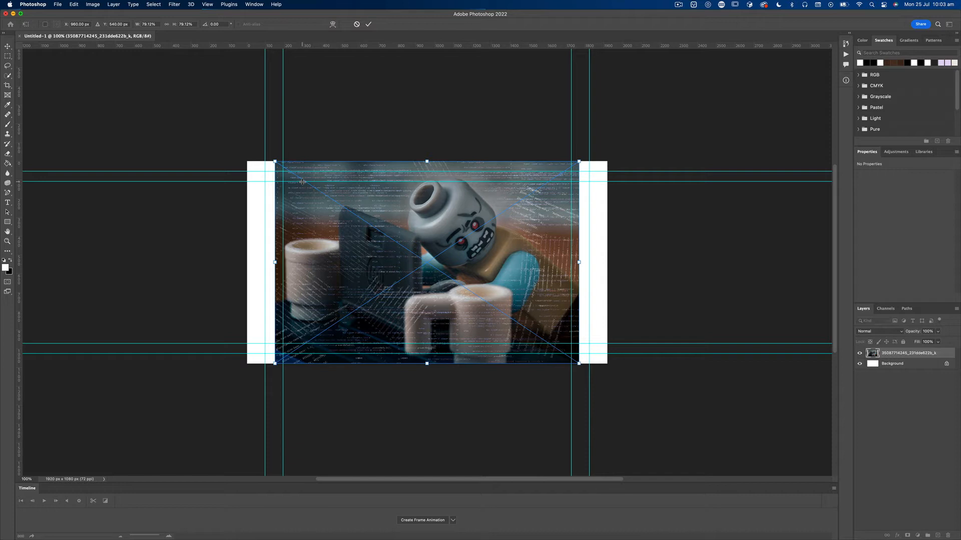
key(Return)
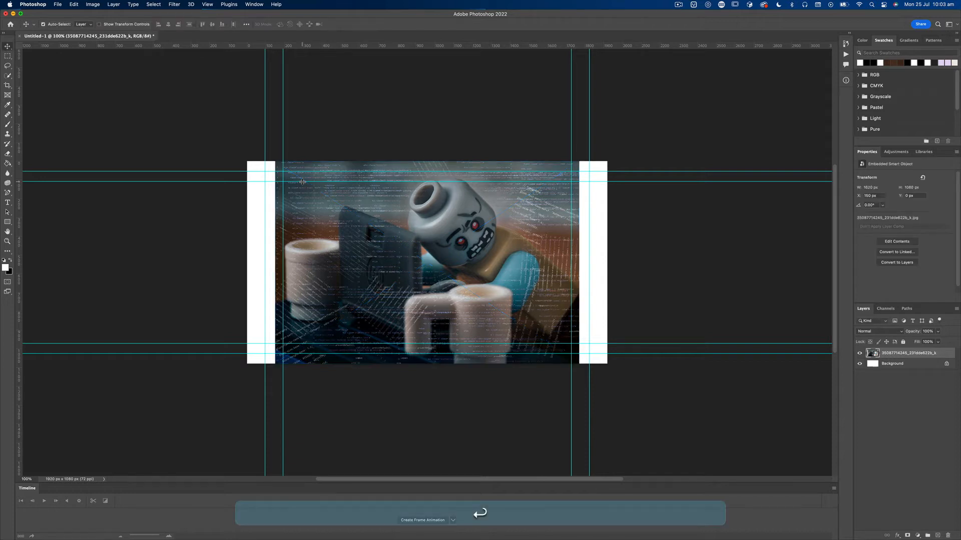
click(59, 5)
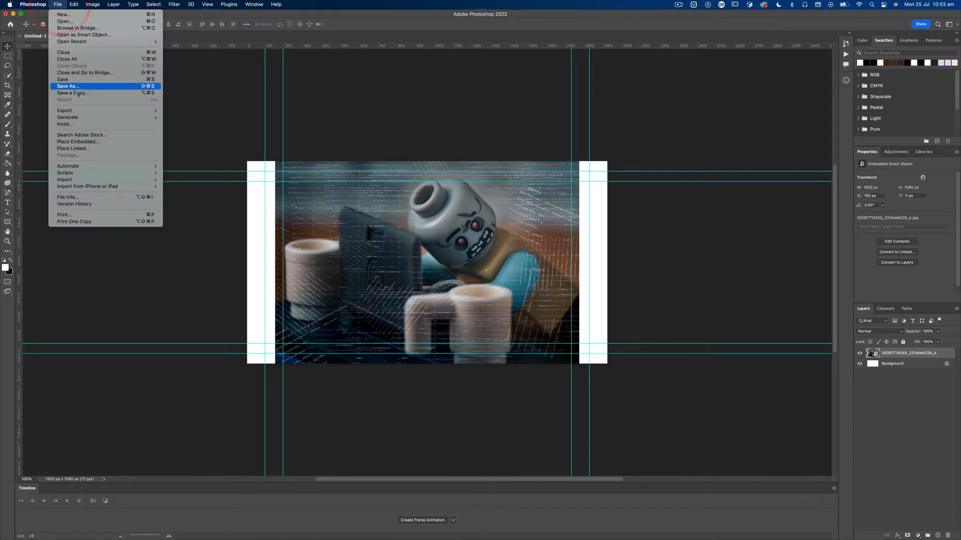
click(75, 142)
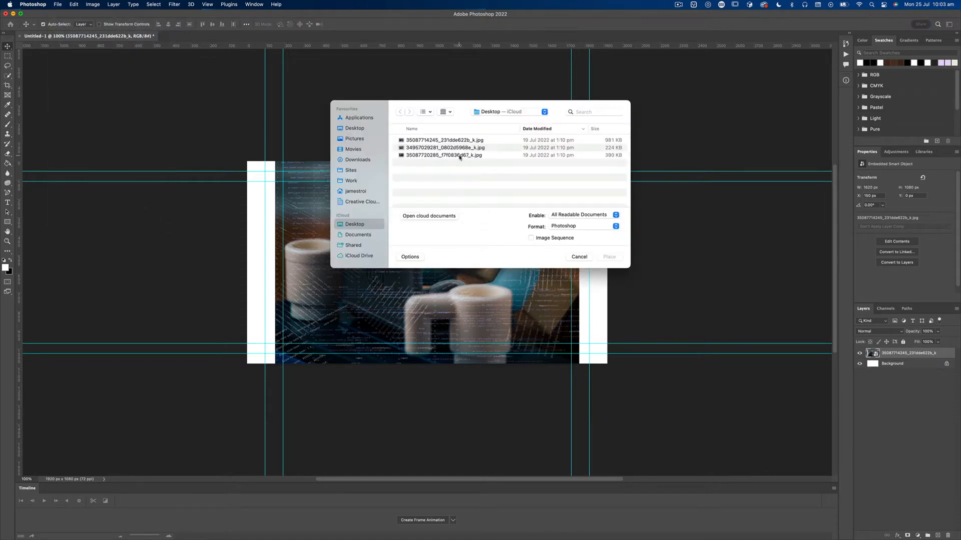
double_click(433, 156)
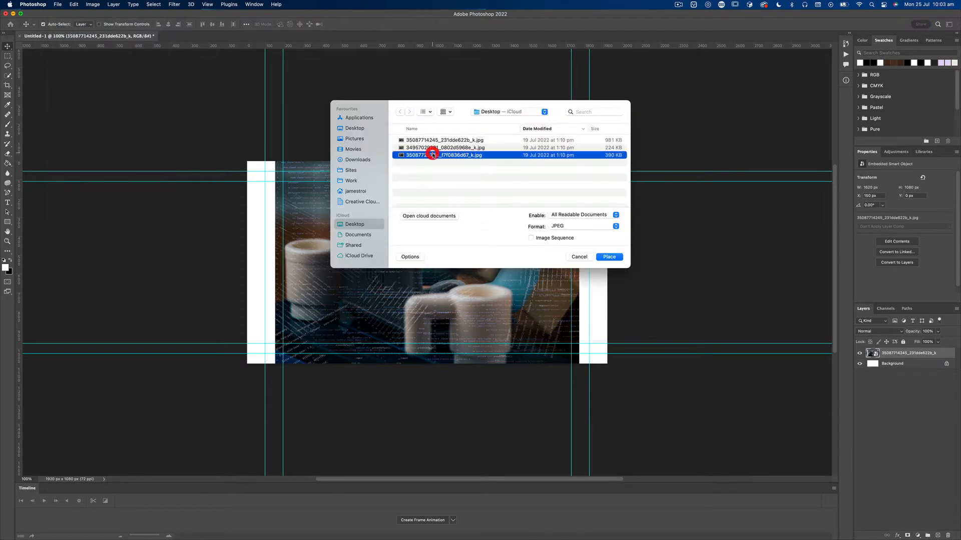
key(Return)
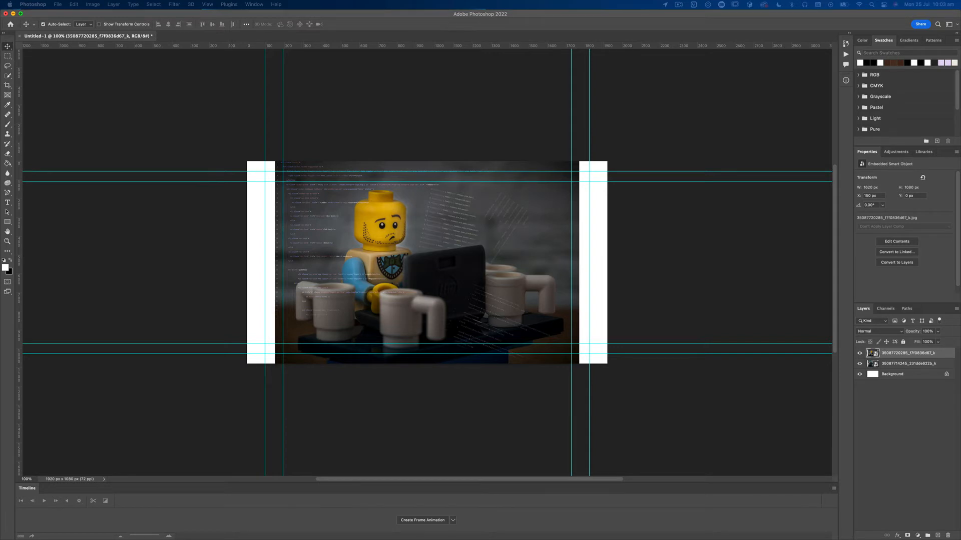
drag(490, 147, 411, 299)
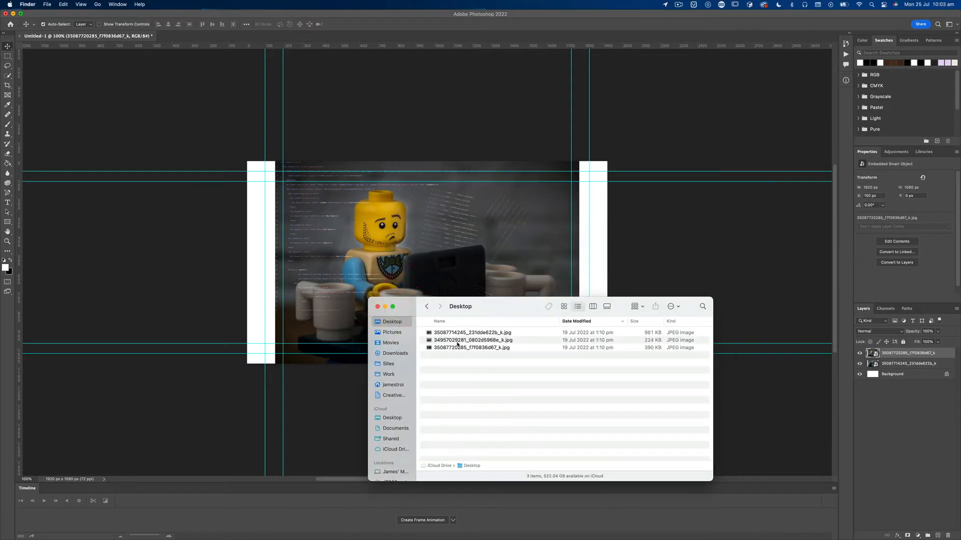
drag(457, 344, 399, 245)
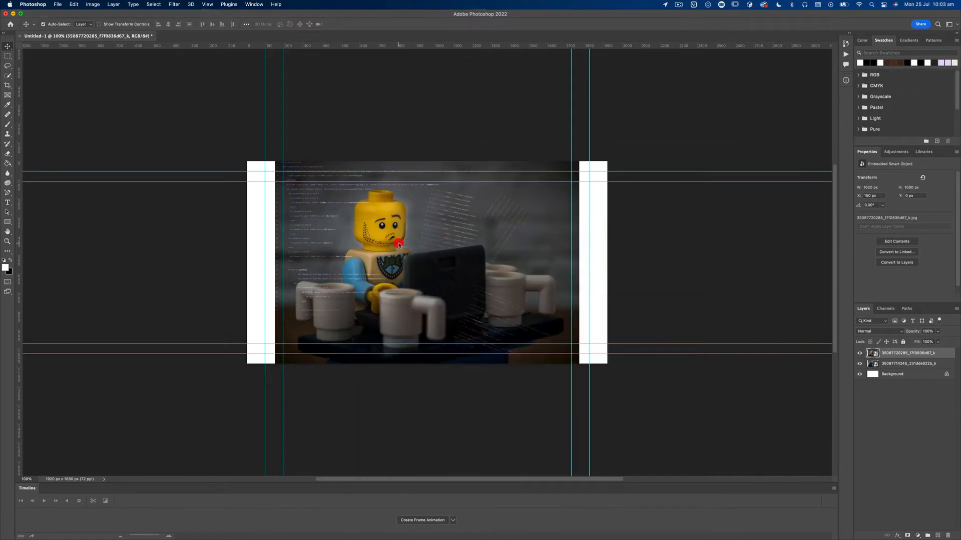
key(Return)
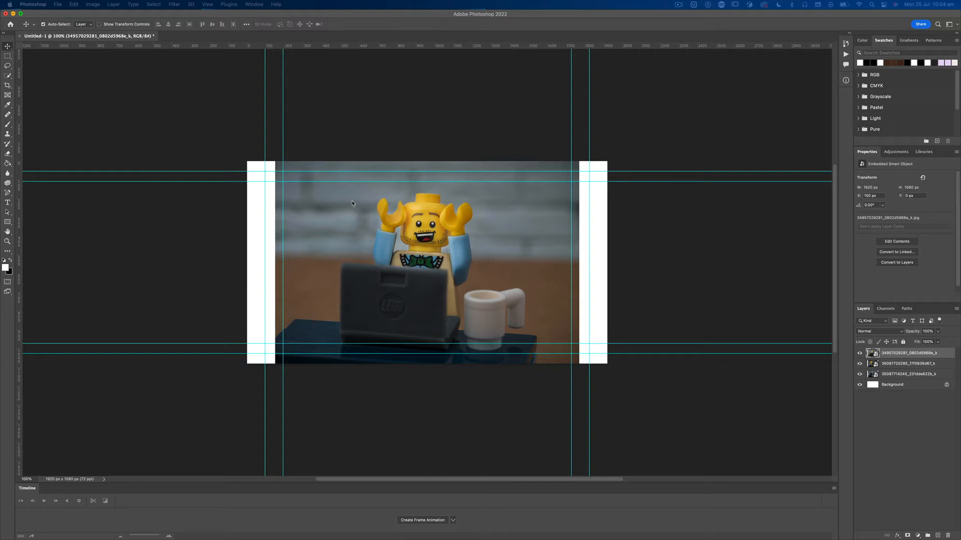
- Scale all three image layers together about their centre to about 509 x 339 px
shift+click(894, 375)
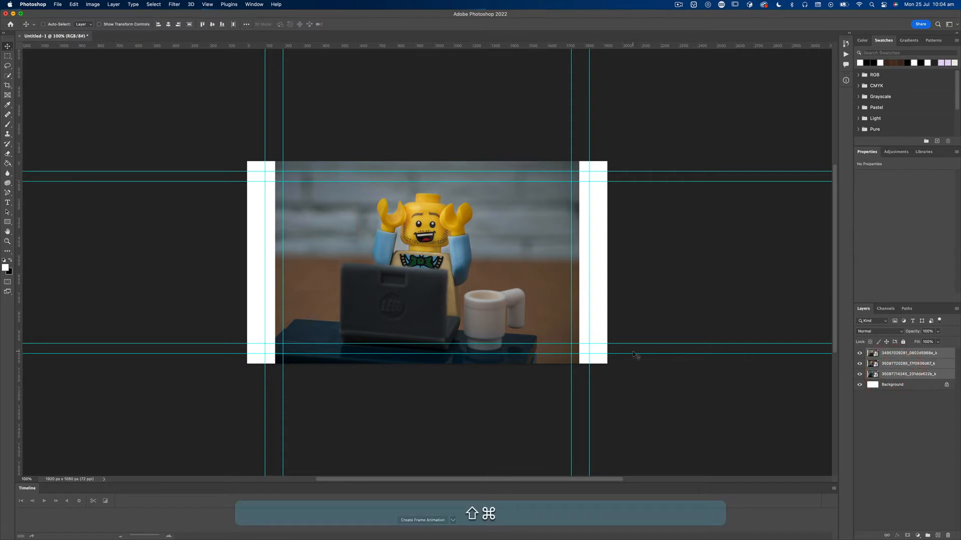
key(super+t)
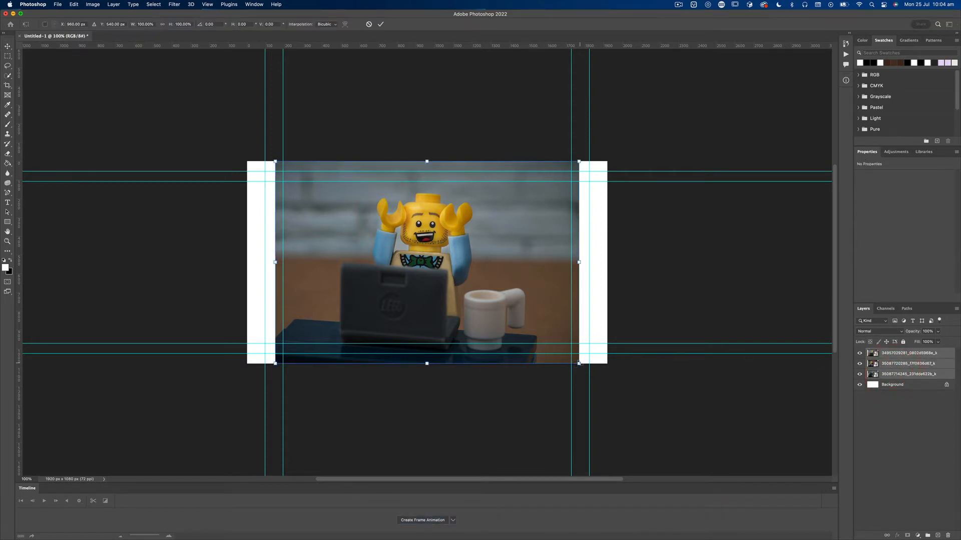
drag(579, 363, 478, 292)
key(Return)
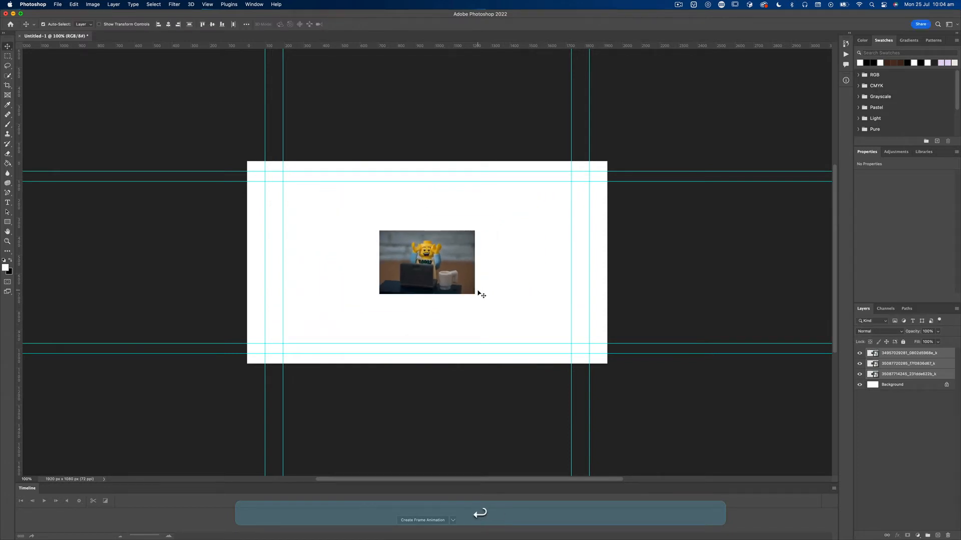
click(626, 301)
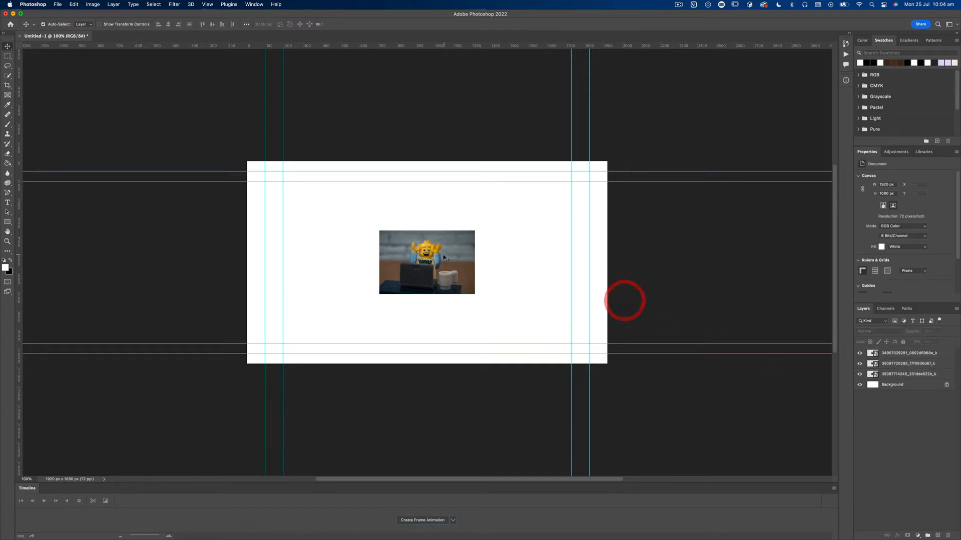
- Spread the stacked images into a row, moving the cheering figure right and the worried figure left, aligned to the outer vertical guides
drag(449, 258, 554, 257)
click(440, 260)
drag(440, 261, 328, 261)
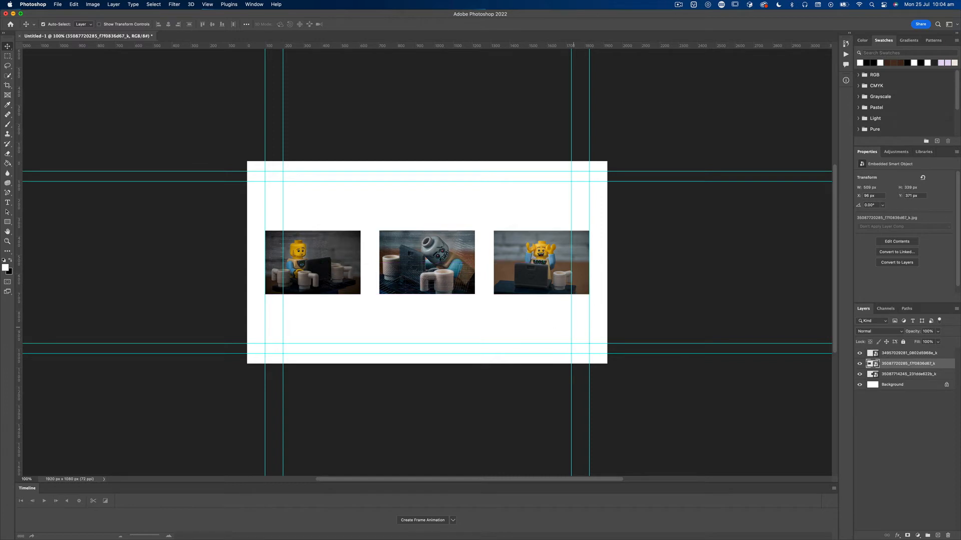
- Reorder the image layers from top to bottom to match the images' left-to-right order and select all three
mouse_move(891, 364)
mouse_down()
mouse_move(890, 354)
mouse_move(889, 381)
mouse_up()
click(890, 354)
shift+click(893, 374)
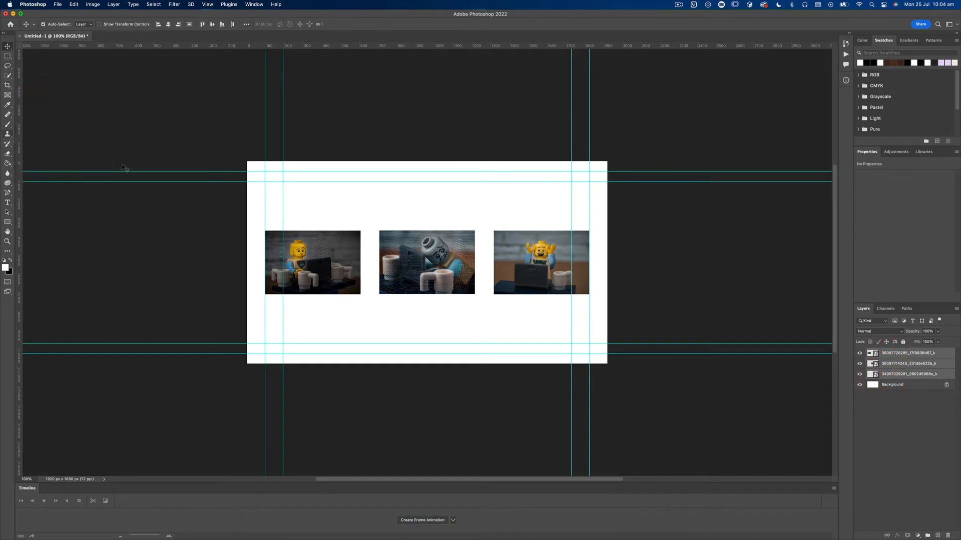
- Add a 10 px red (#c70c0c) stroke to the left image's layer
click(943, 354)
double_click(942, 354)
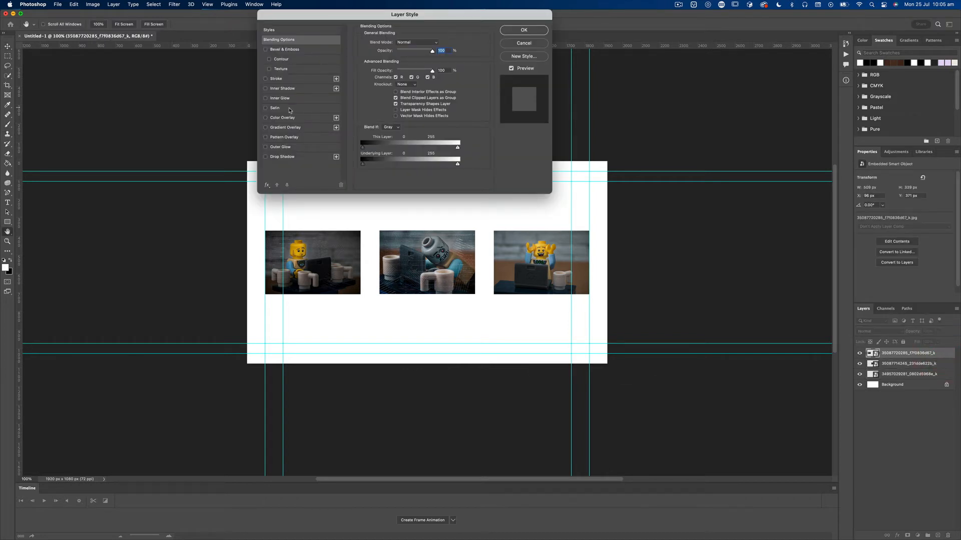
click(279, 81)
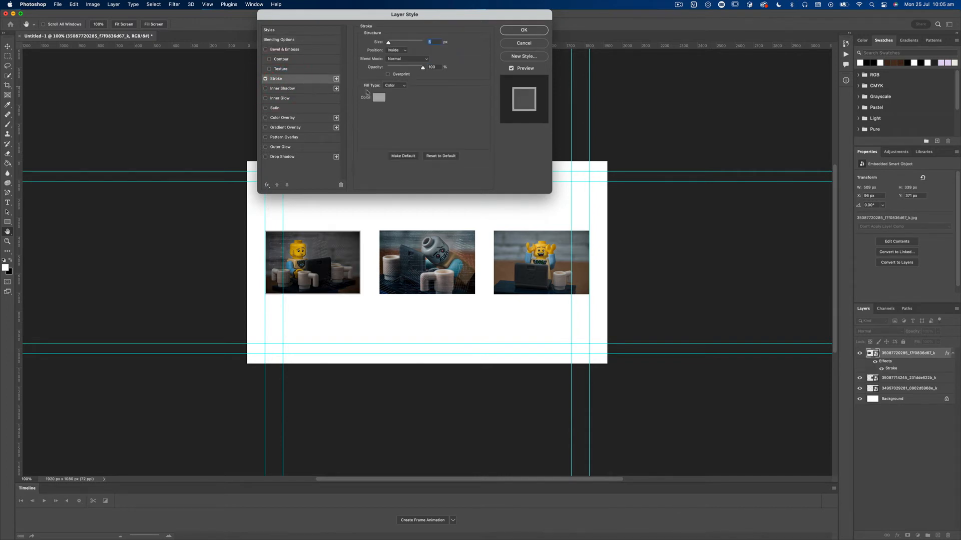
click(379, 97)
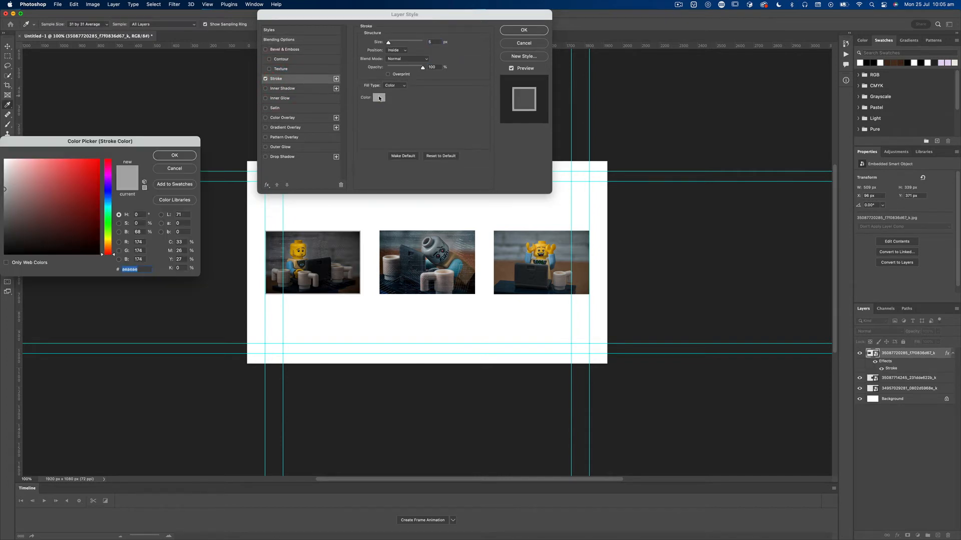
click(93, 179)
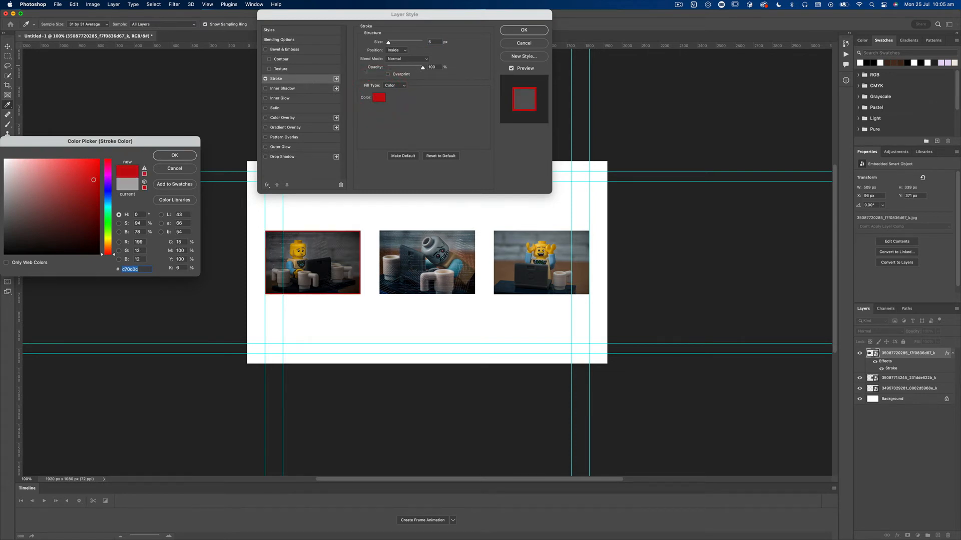
click(169, 154)
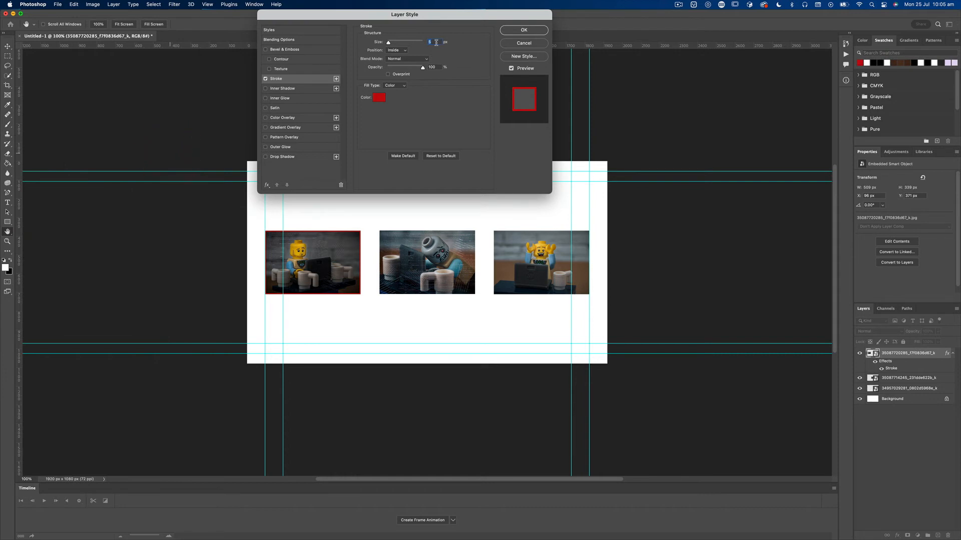
text(10)
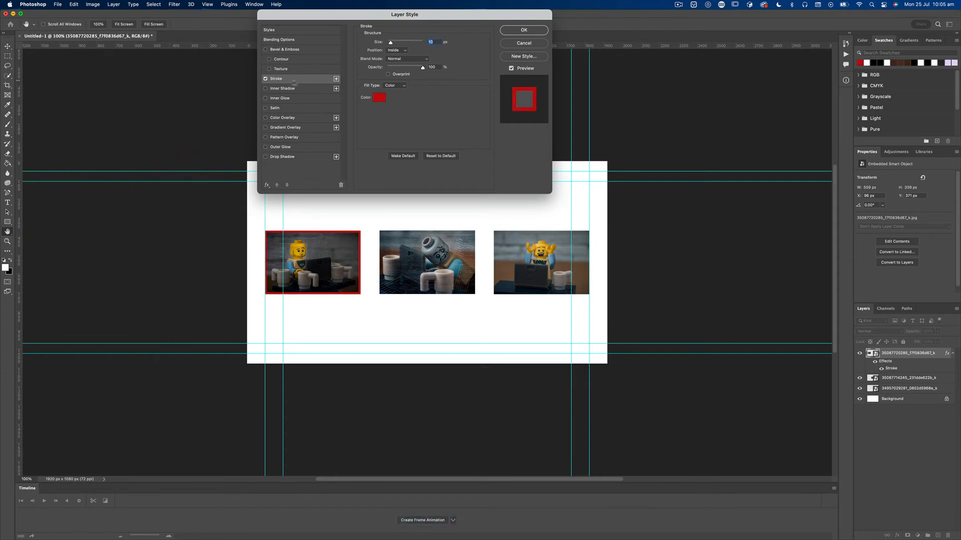
- Try the Center and Outside positions for the left image's stroke, then return it to Inside
click(396, 50)
click(395, 57)
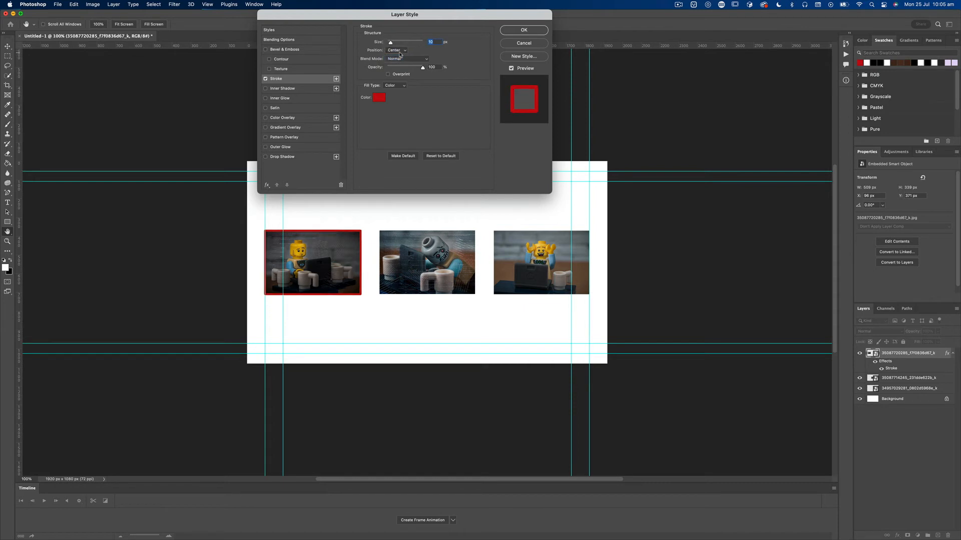
click(399, 50)
click(397, 35)
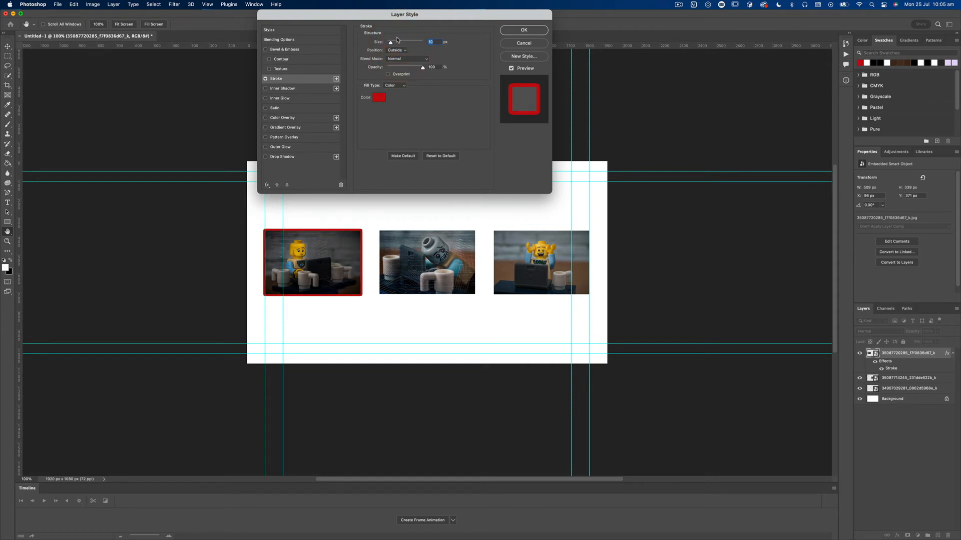
click(397, 50)
click(397, 58)
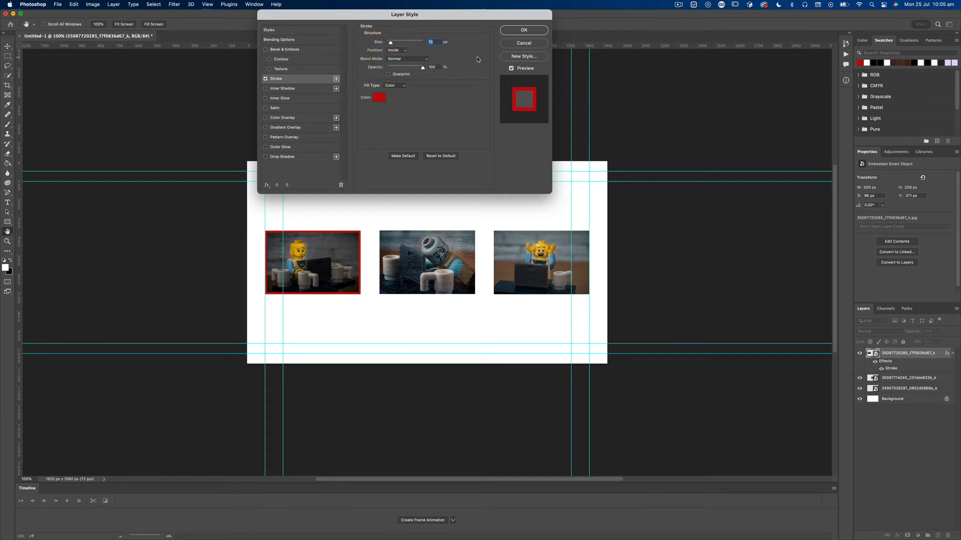
- Apply the stroke to the left image, copy it to the other two image layers and clear the layer selection
click(524, 31)
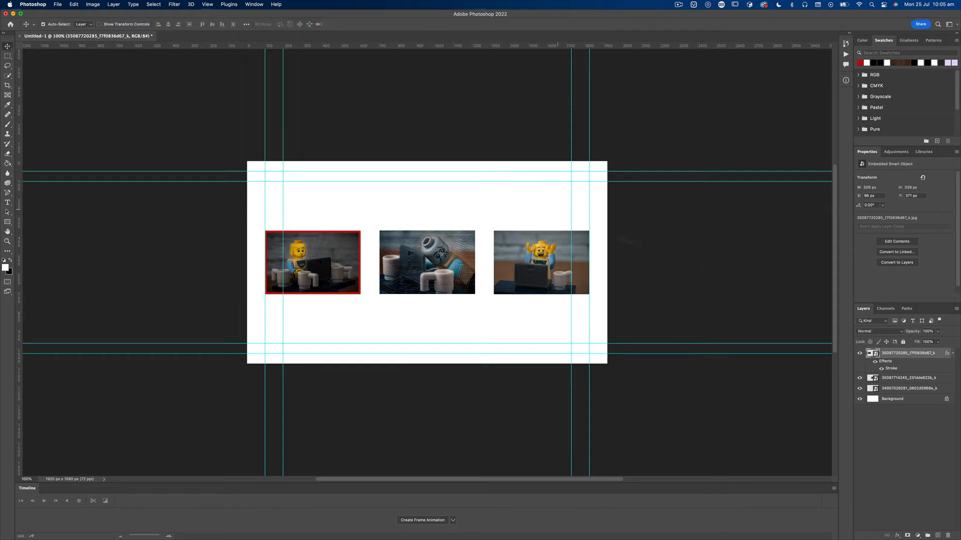
drag(920, 372, 898, 407)
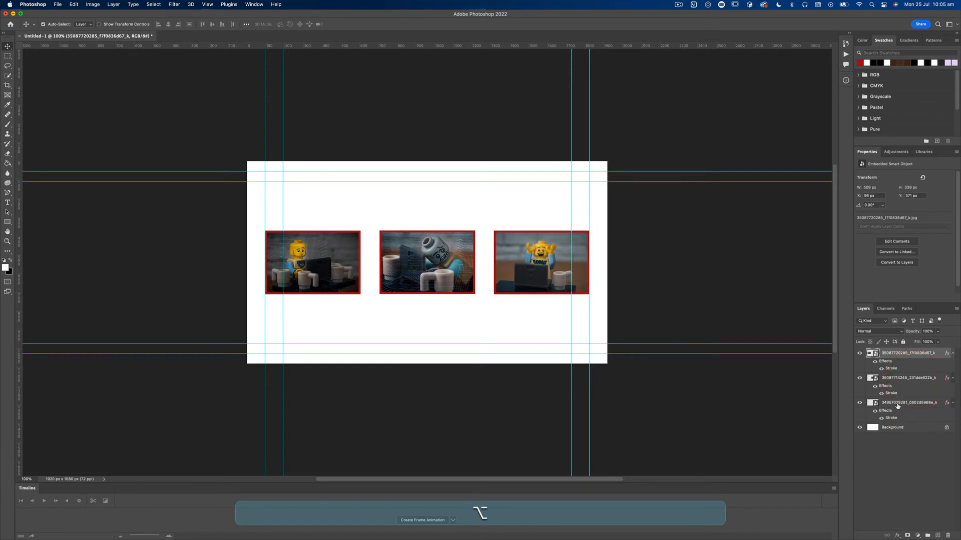
click(437, 215)
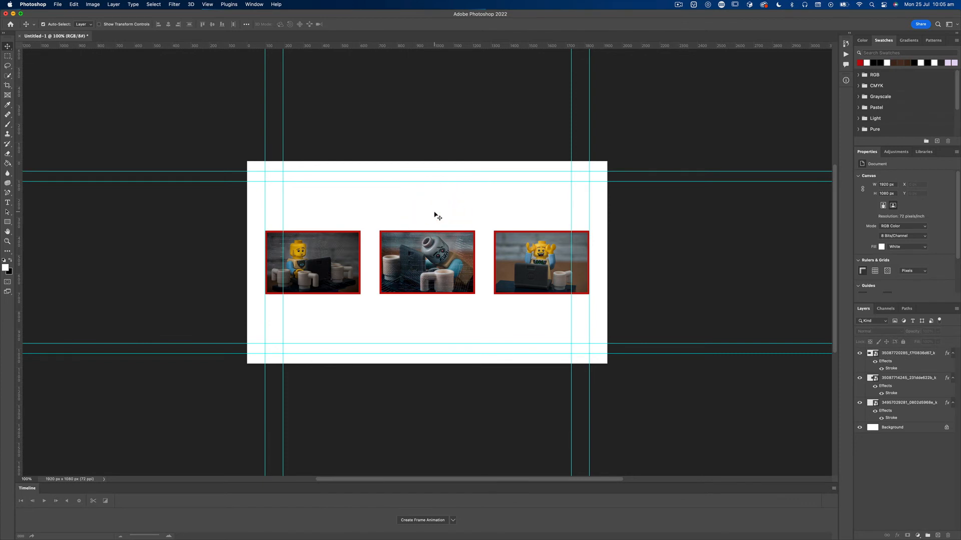
- Start exporting the document as a 1920 x 1080 px JPG with the quality set to 7
key(alt+shift+super)
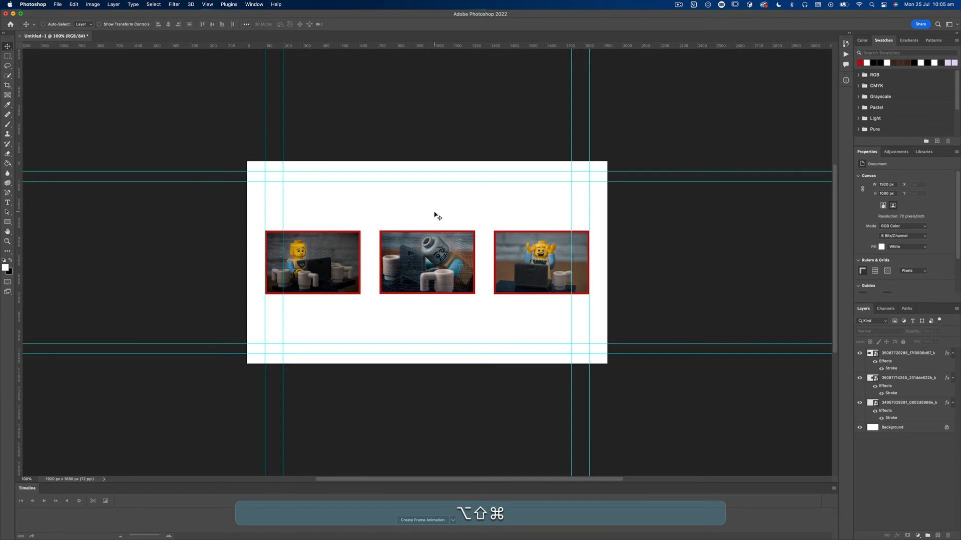
key(alt+shift+super+w)
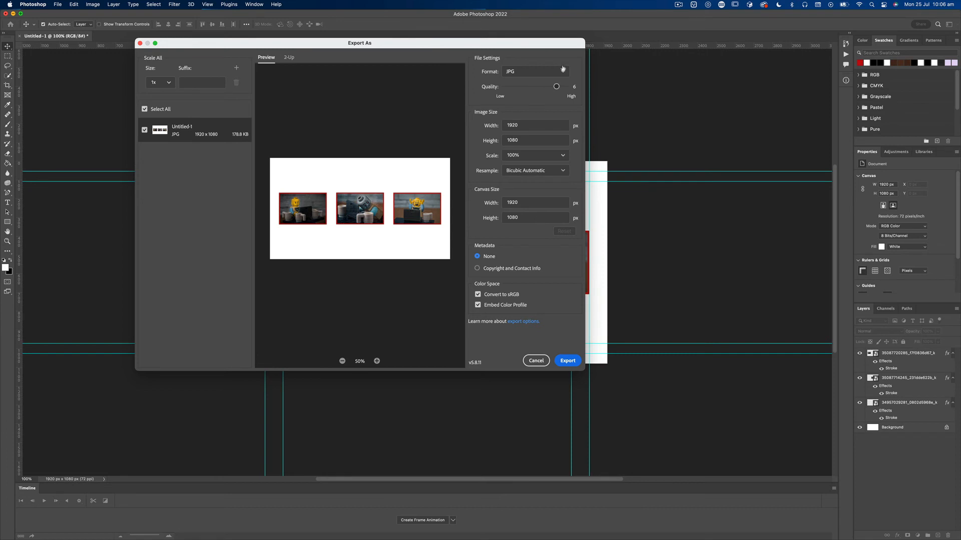
drag(557, 86, 567, 86)
click(568, 360)
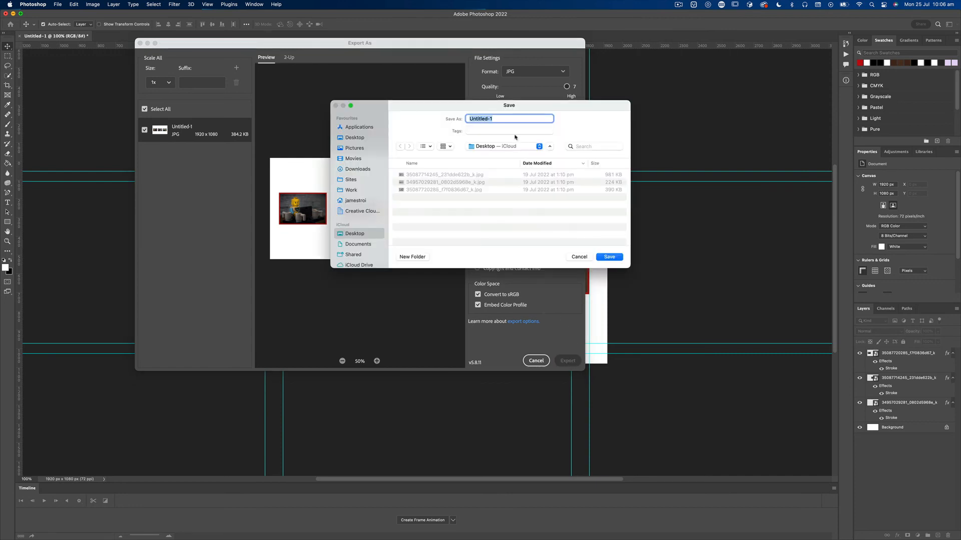
- Save the exported JPG to the iCloud Desktop folder as A050_Set_Digital_A_Developers_Life_For_Me
text(A050)
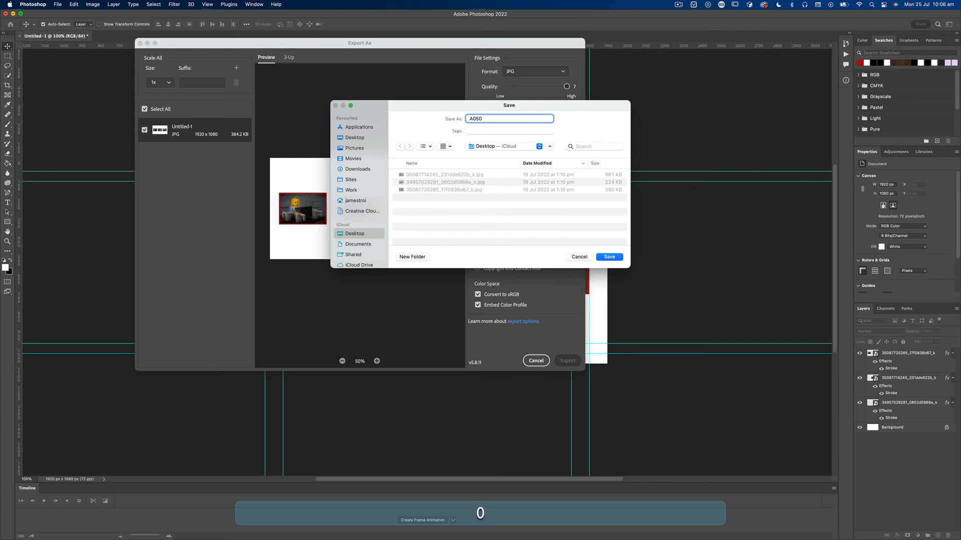
key(shift)
text(Set_)
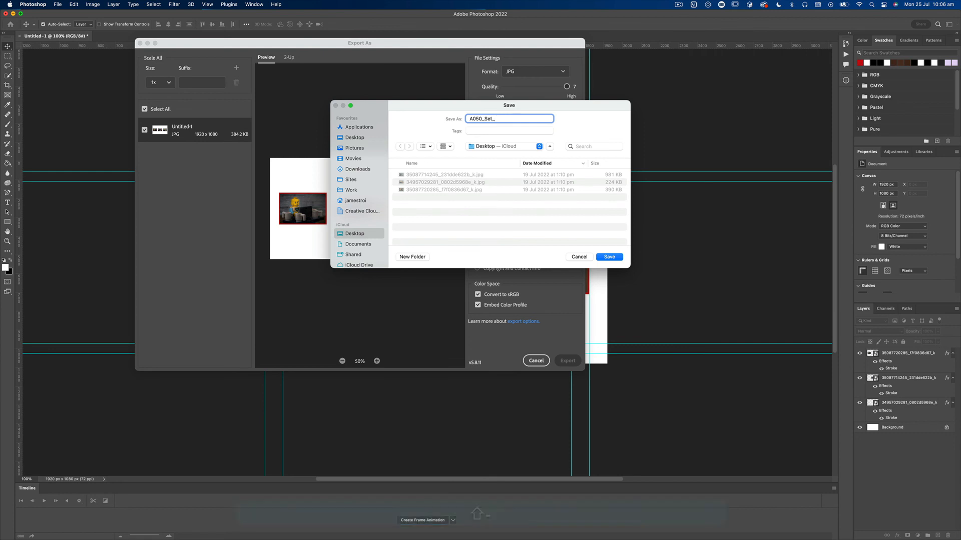
text(Dig)
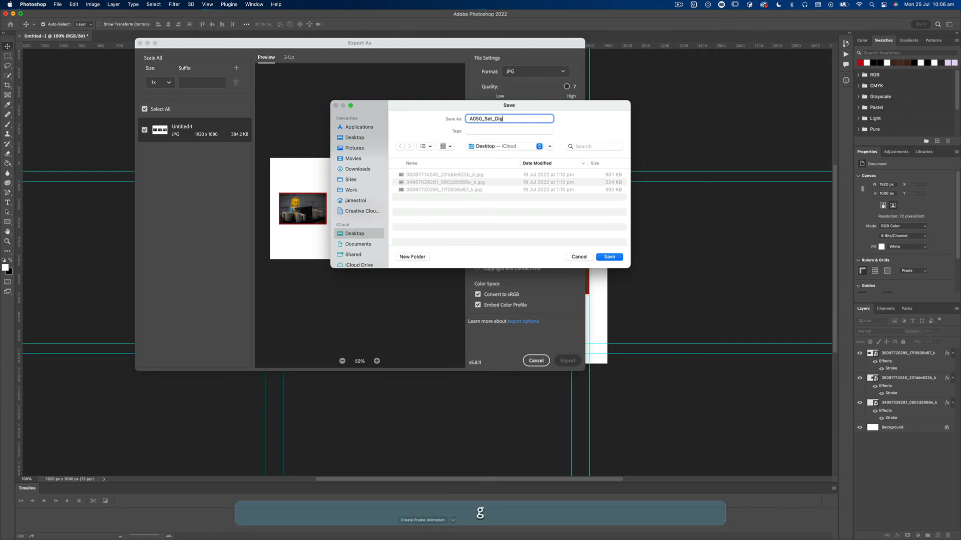
text(ital_A_Developers_Life)
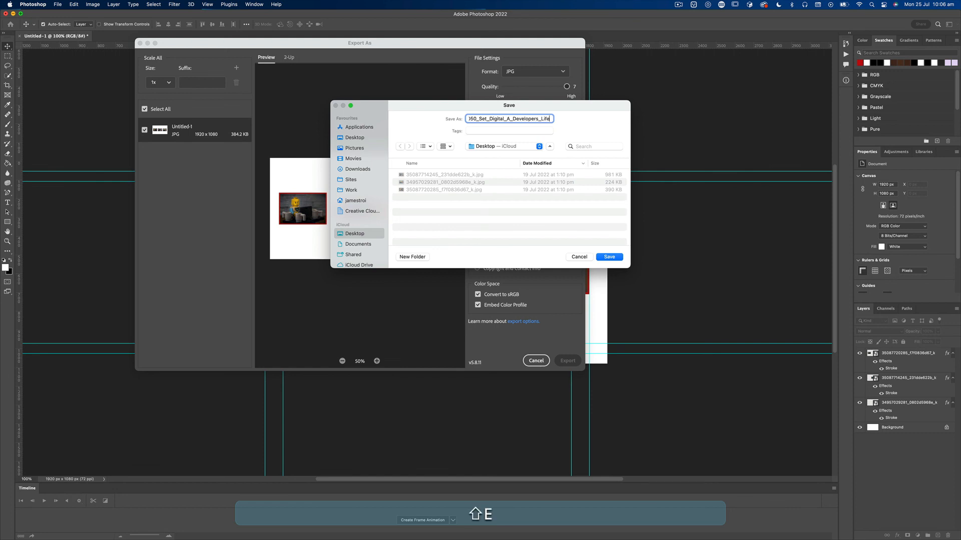
text(_For)
key(BackSpace)
key(BackSpace)
text(For_Me)
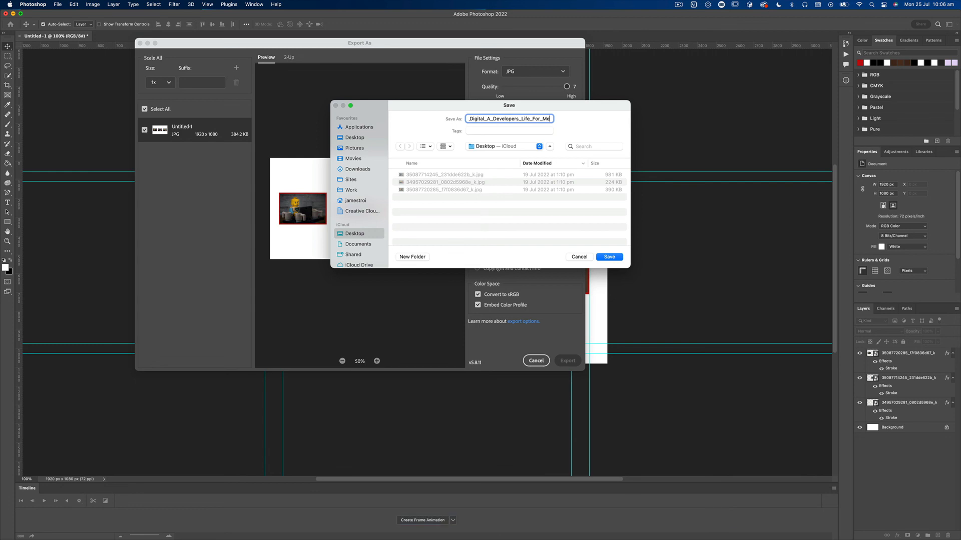
click(609, 257)
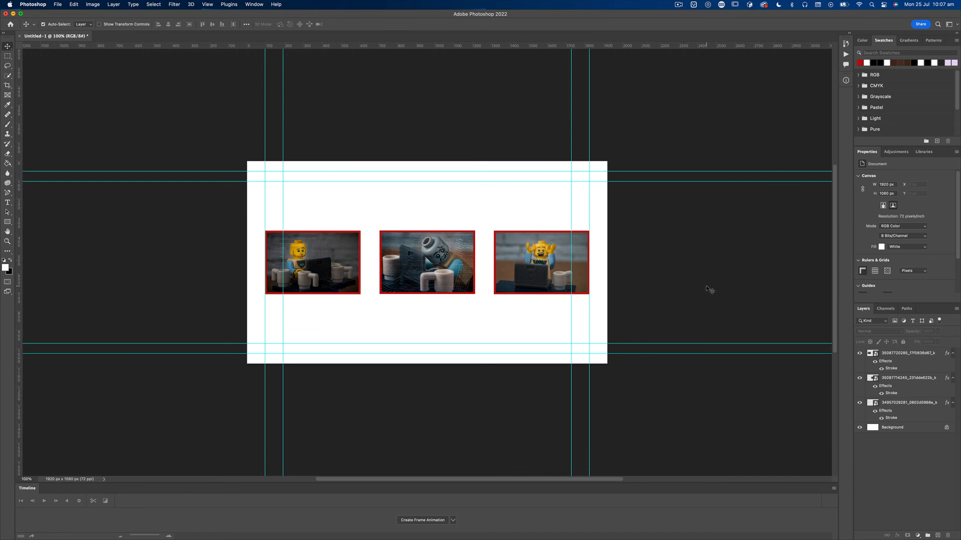
- Switch to Finder, preview A050_Set_Digital_A_Developers_Life_For_Me.jpg in the Desktop folder and close the preview
click(188, 523)
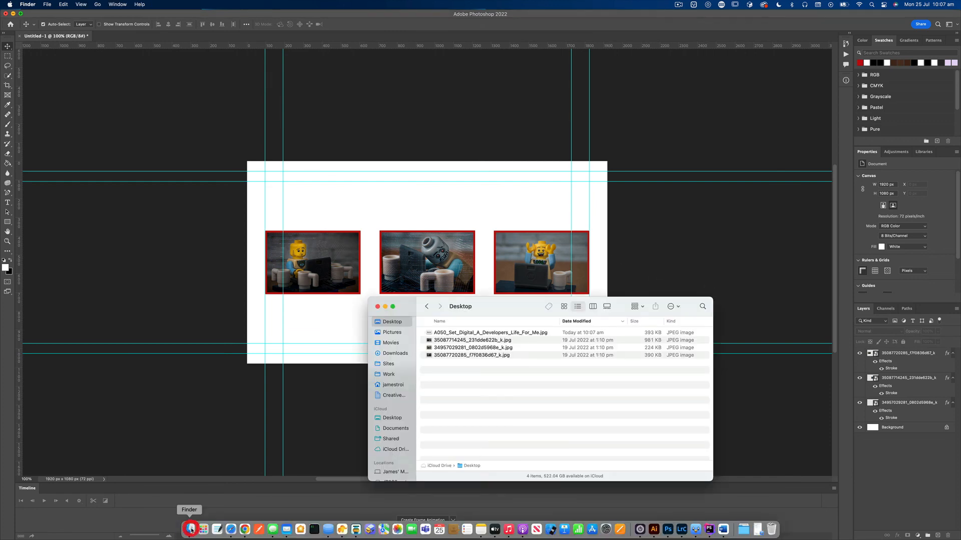
click(444, 334)
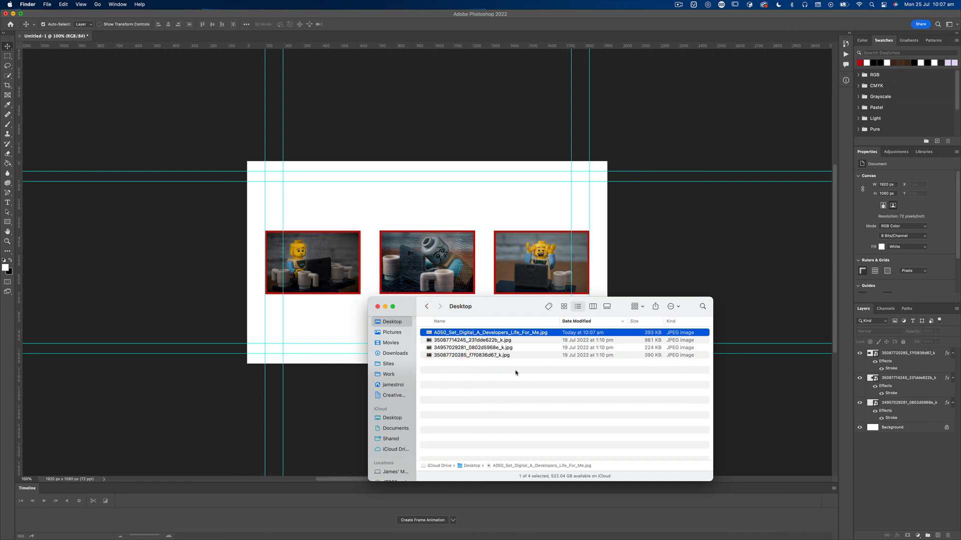
key(space)
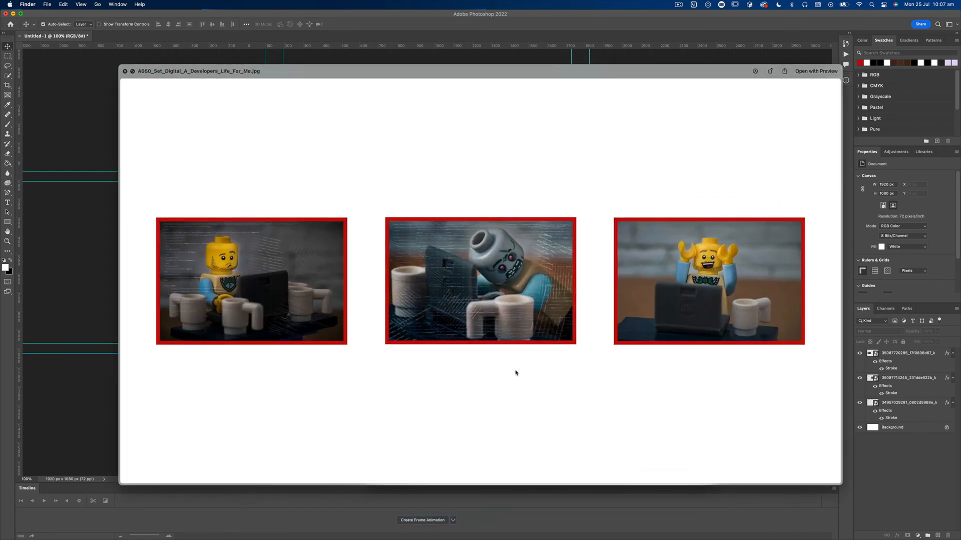
key(space)
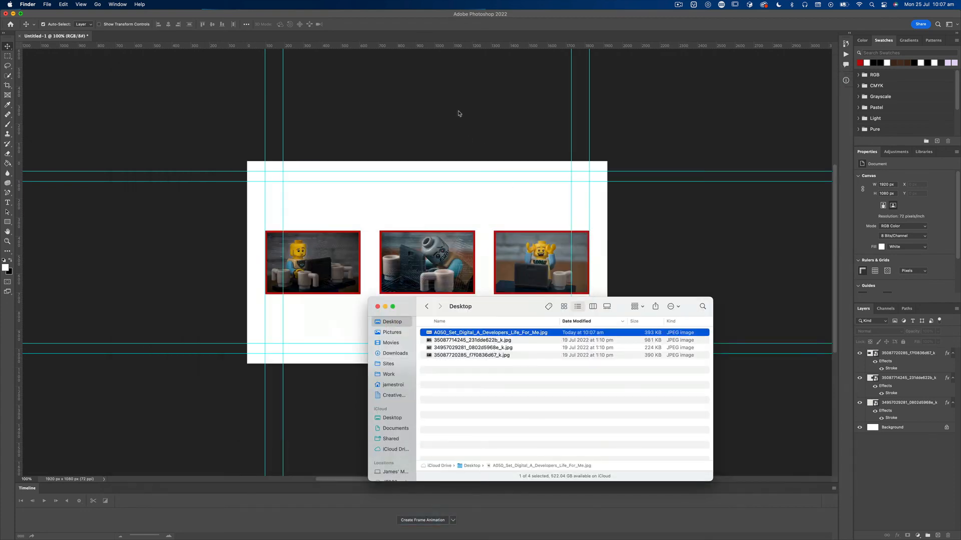